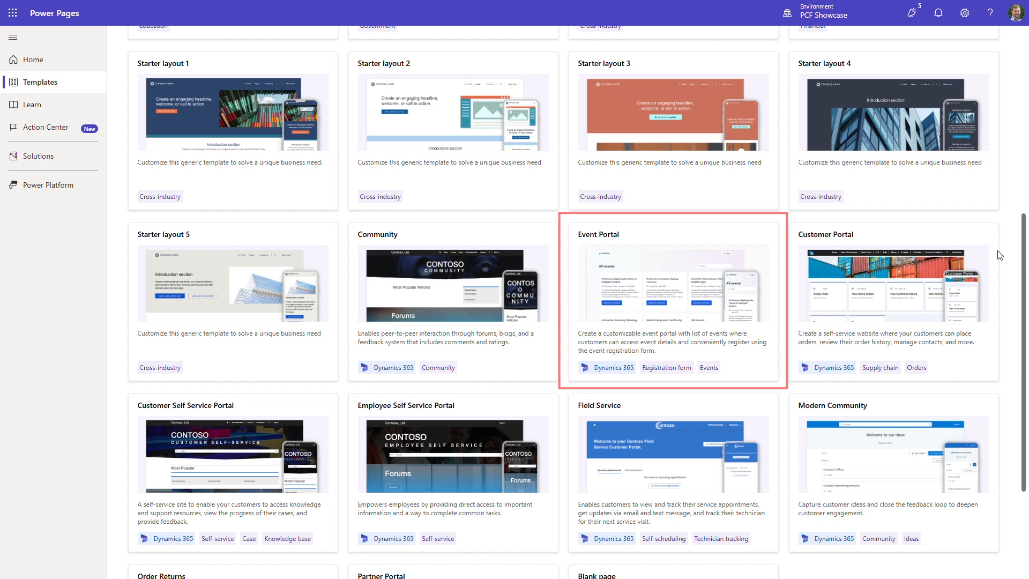
Step: Preview the Event Portal template and view both of its sub pages in the desktop preview
mouse_move(756, 301)
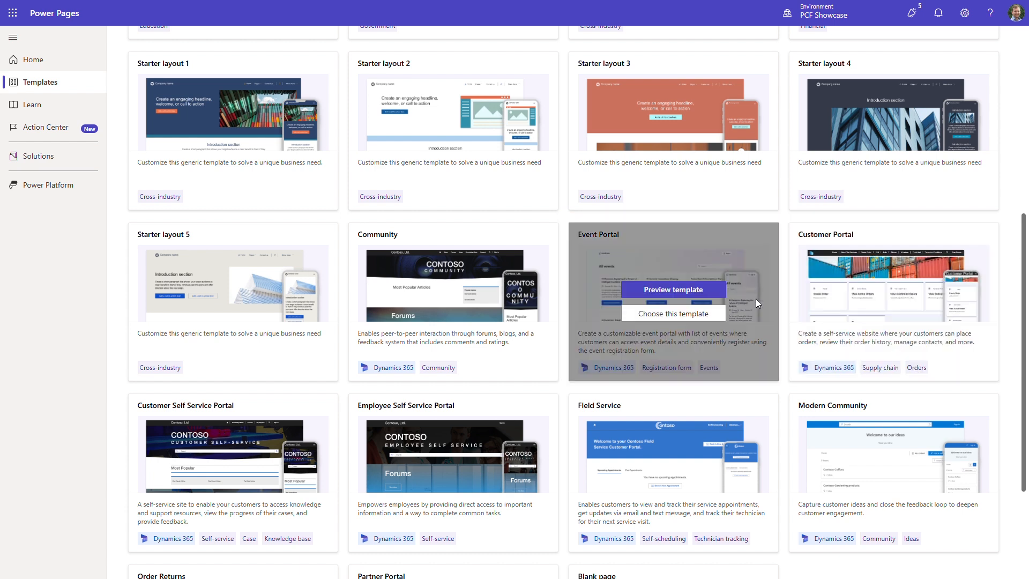
left_click(715, 291)
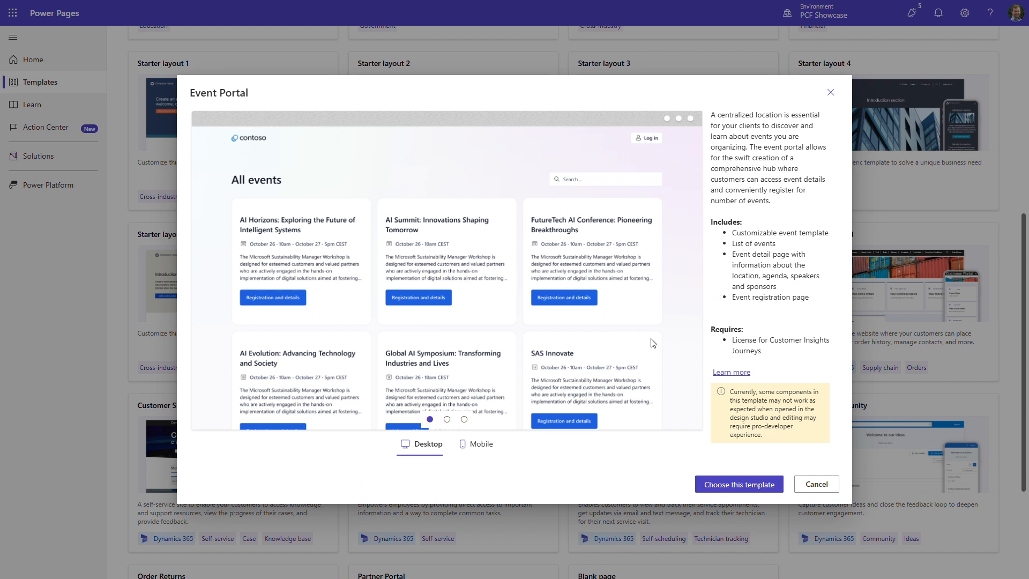
left_click(447, 419)
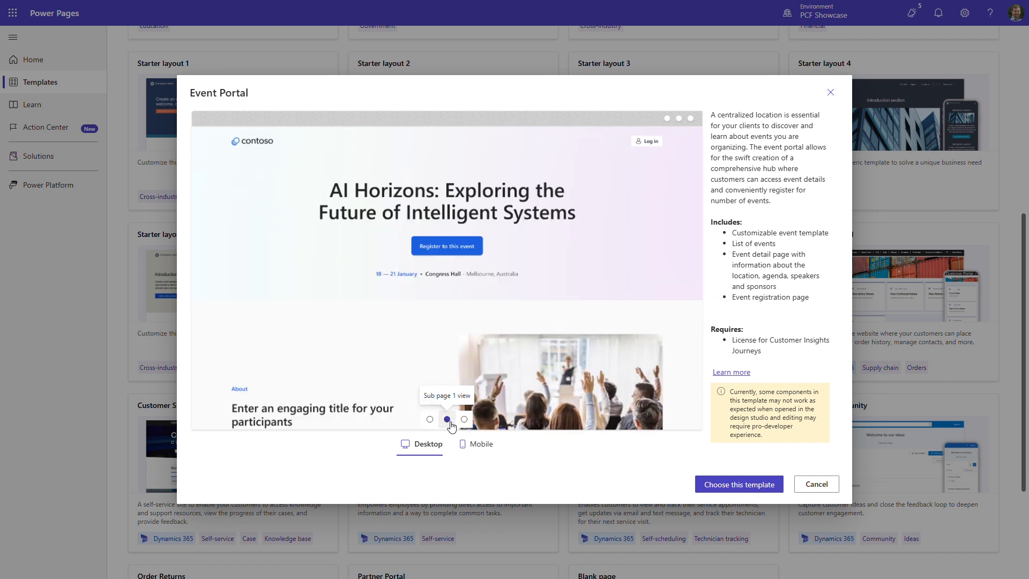
left_click(464, 420)
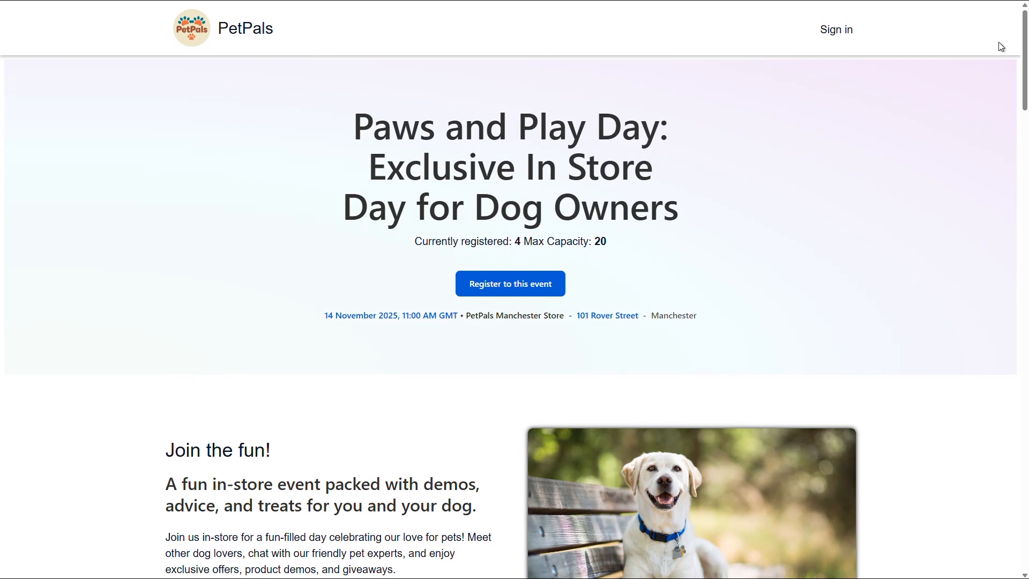
Step: Look through the published Paws and Play Day event page, including its featured speakers and schedule
left_click_drag(1025, 38, 1025, 145)
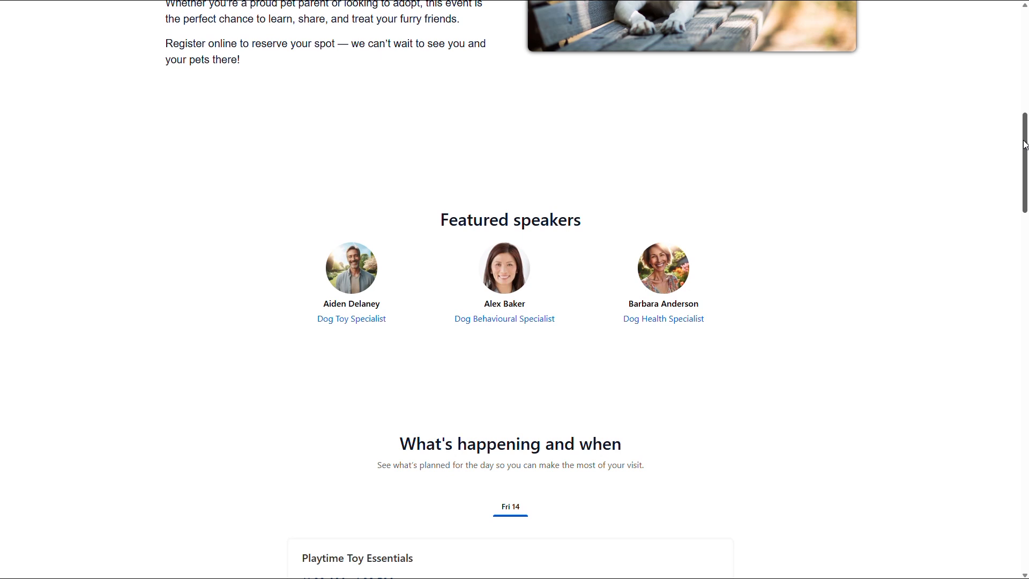
left_click_drag(1024, 145, 1026, 204)
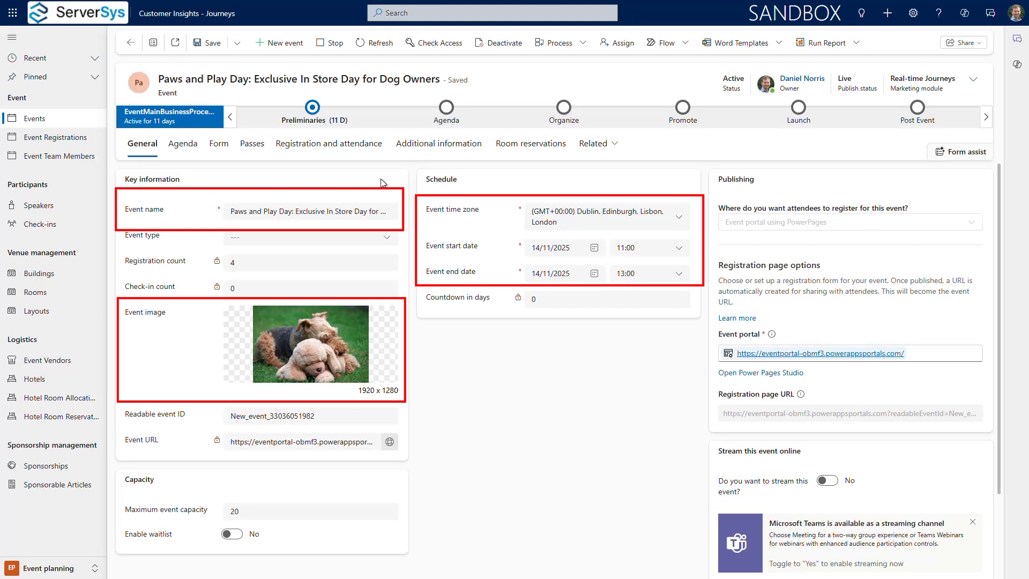
Step: In Customer Insights - Journeys, view the Paws and Play Day event's additional information and its agenda
left_click(424, 153)
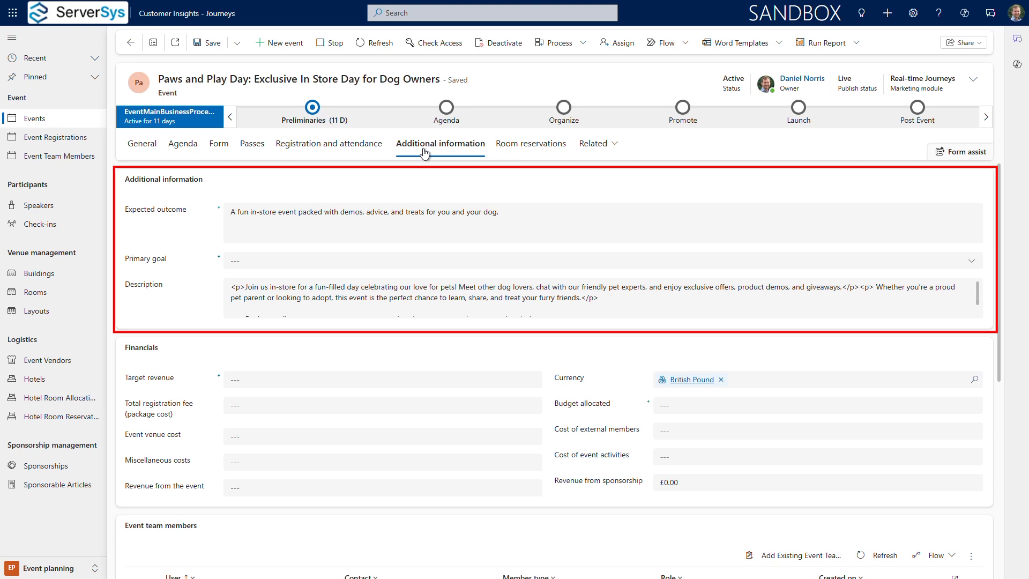
left_click(183, 145)
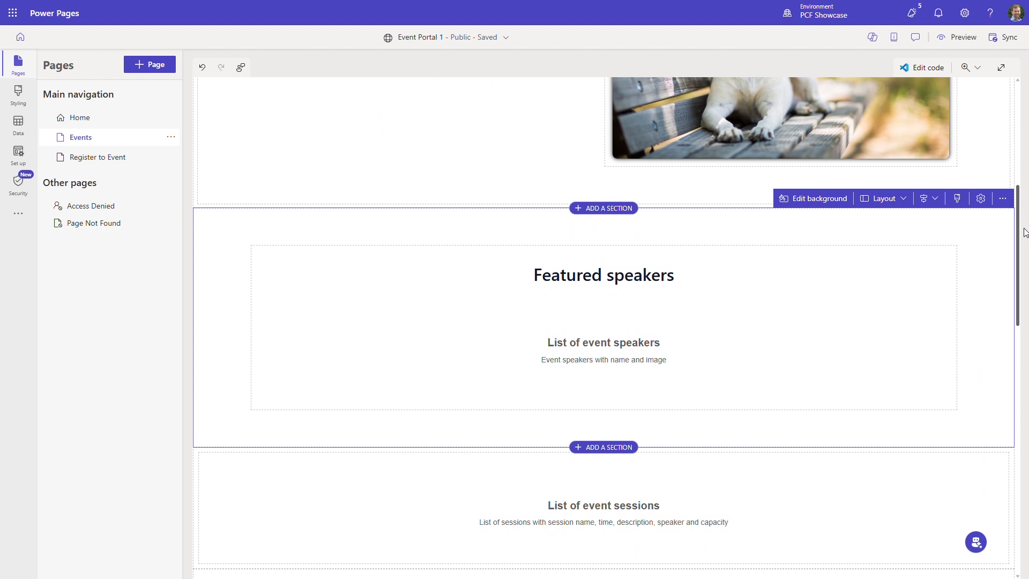
Step: In the Power Pages Events page, inspect the background, layout, alignment and section design options of the Event registration form section
left_click_drag(1024, 232, 1012, 384)
left_click(900, 323)
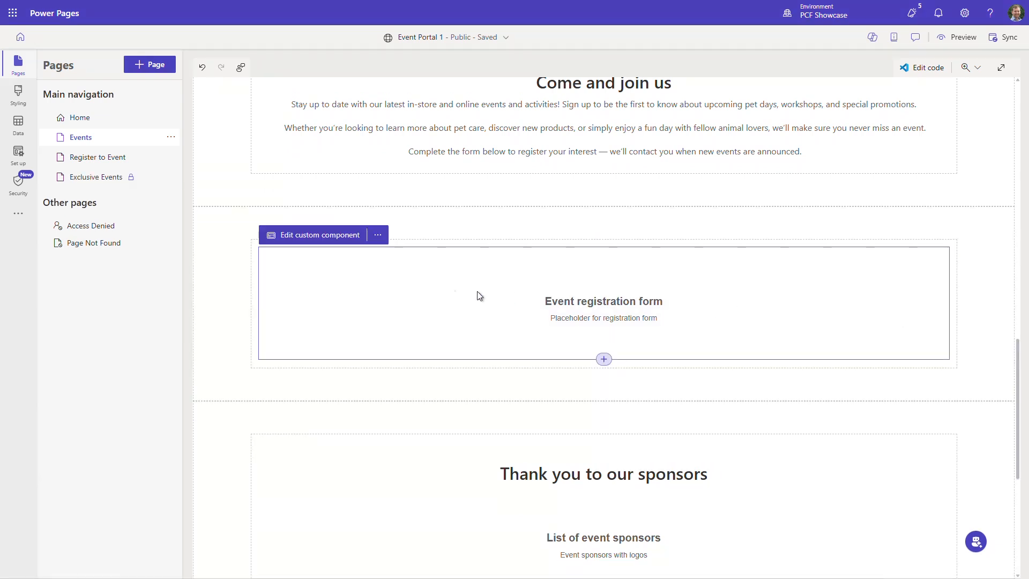
left_click(216, 240)
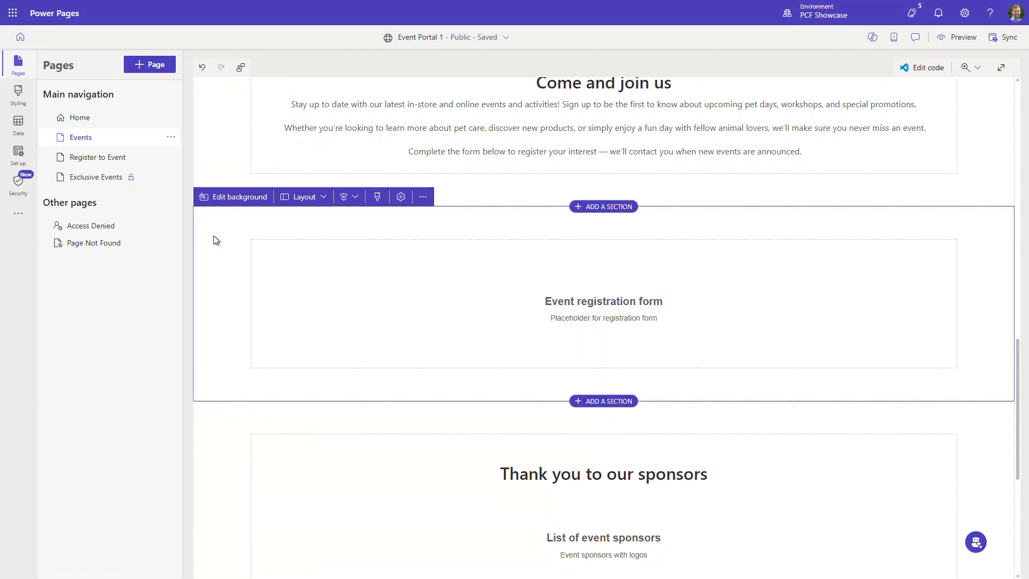
left_click(248, 200)
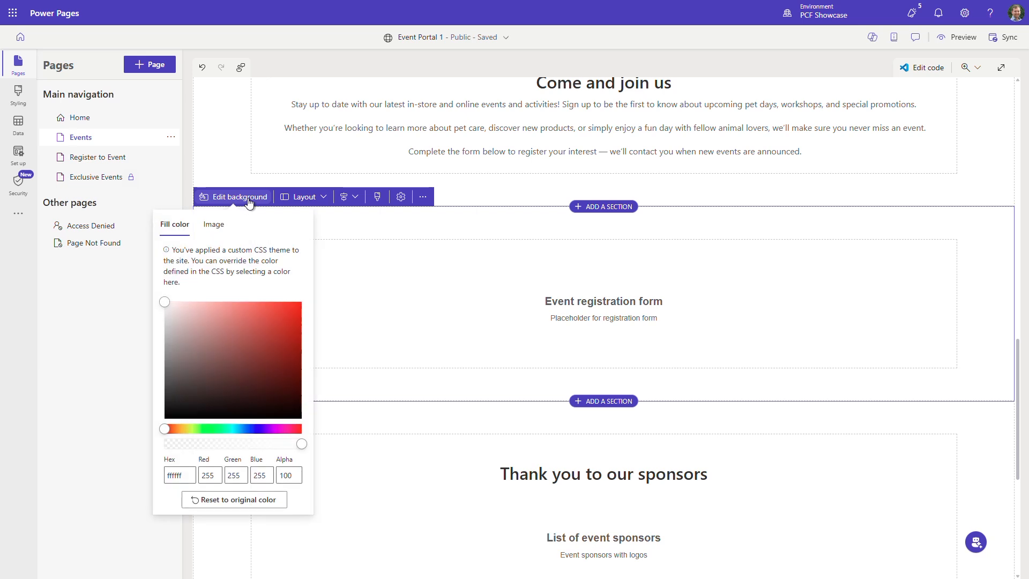
left_click(313, 200)
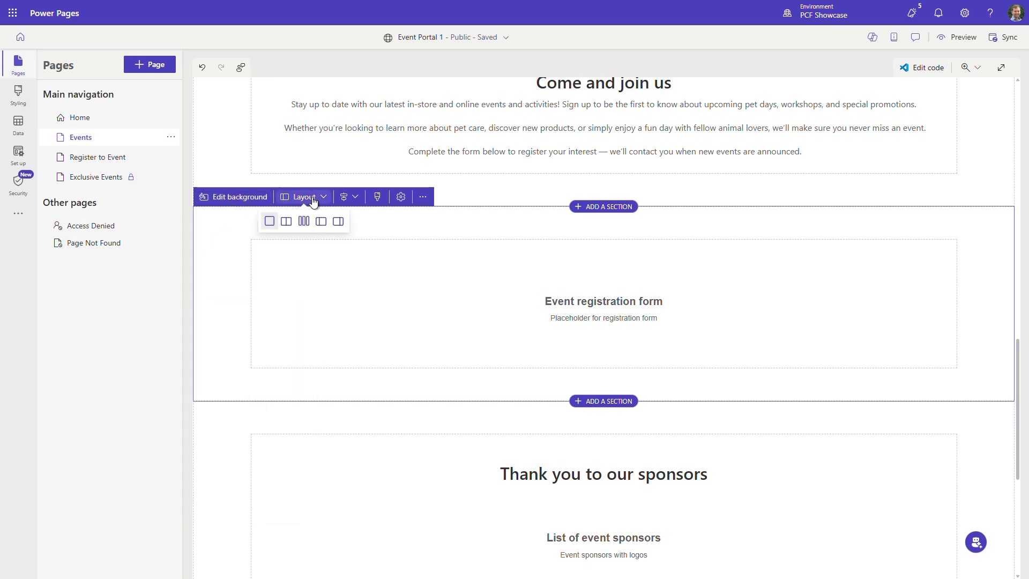
left_click(347, 196)
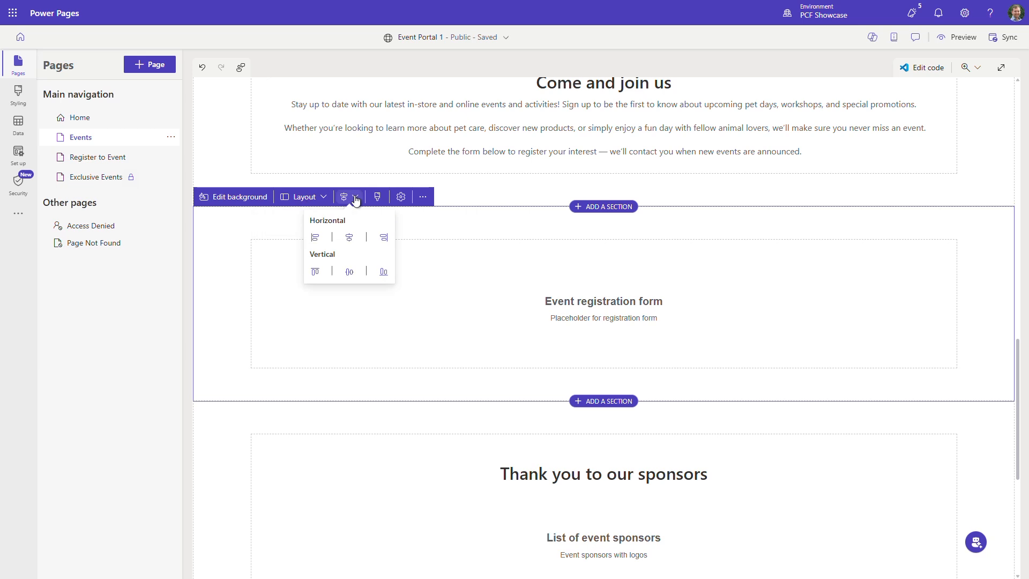
left_click(374, 197)
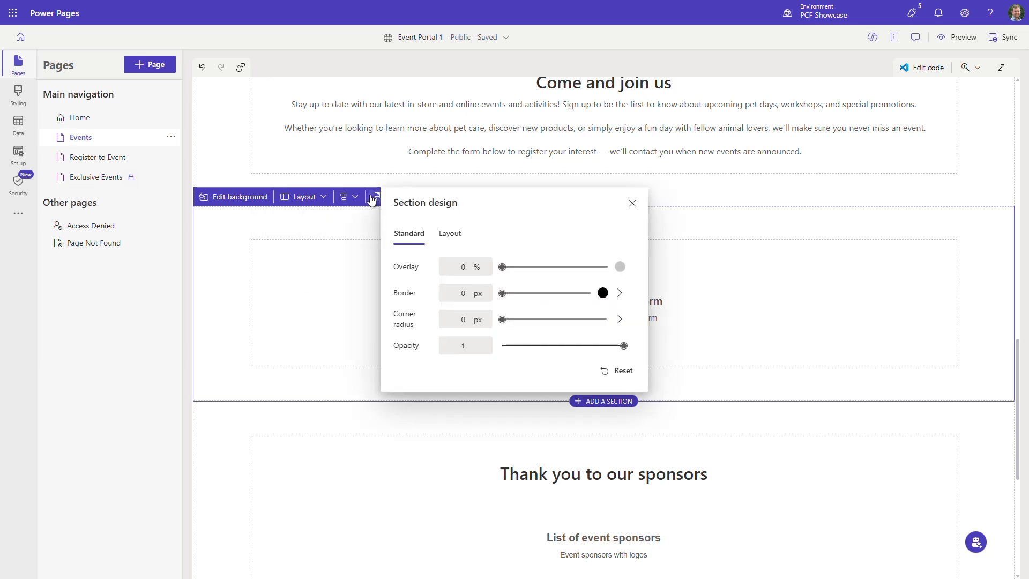
left_click(440, 234)
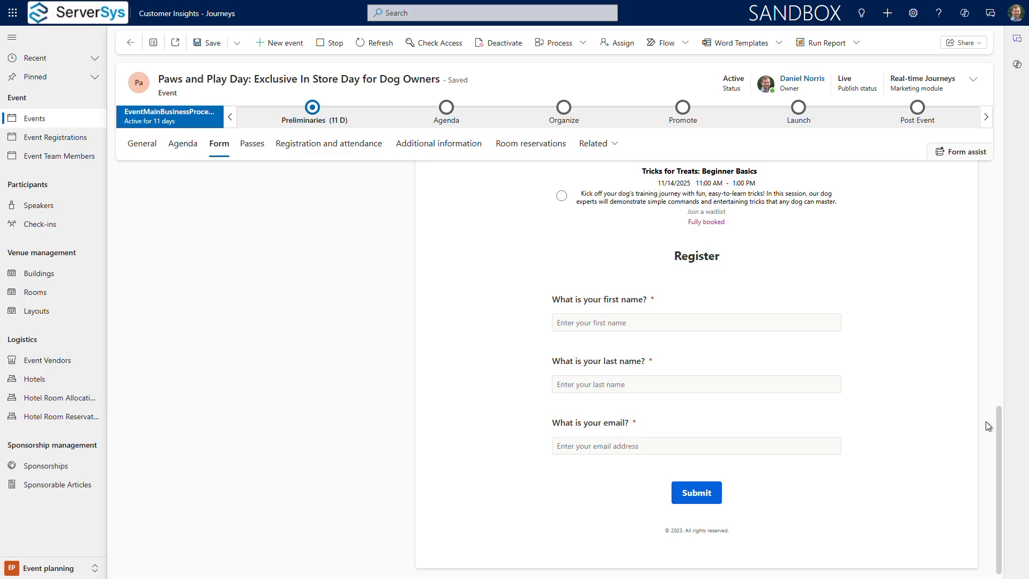
Step: In Customer Insights - Journeys, review the event's registration form and toggle its Set registration period option
left_click_drag(998, 422, 1001, 170)
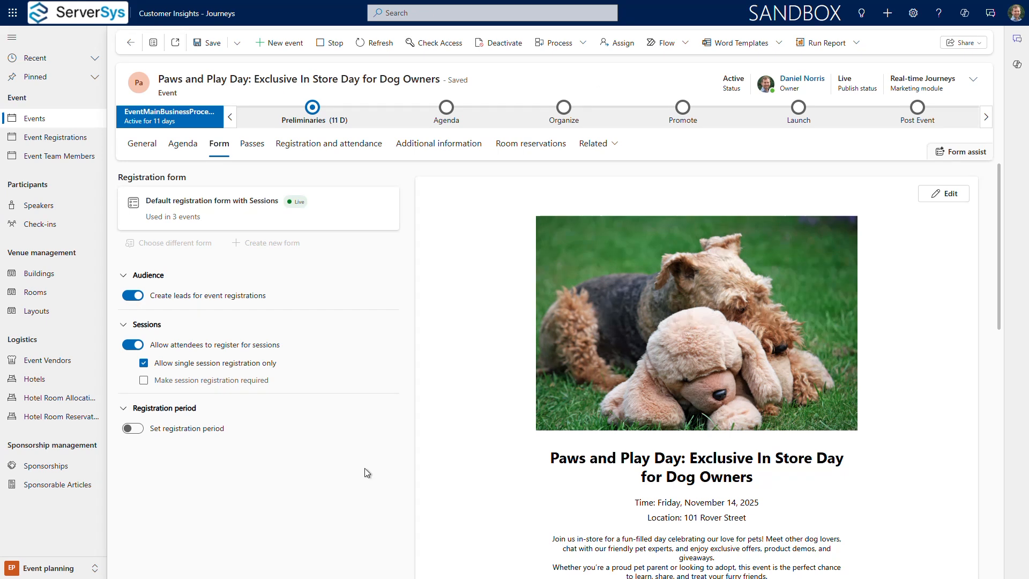
left_click(202, 437)
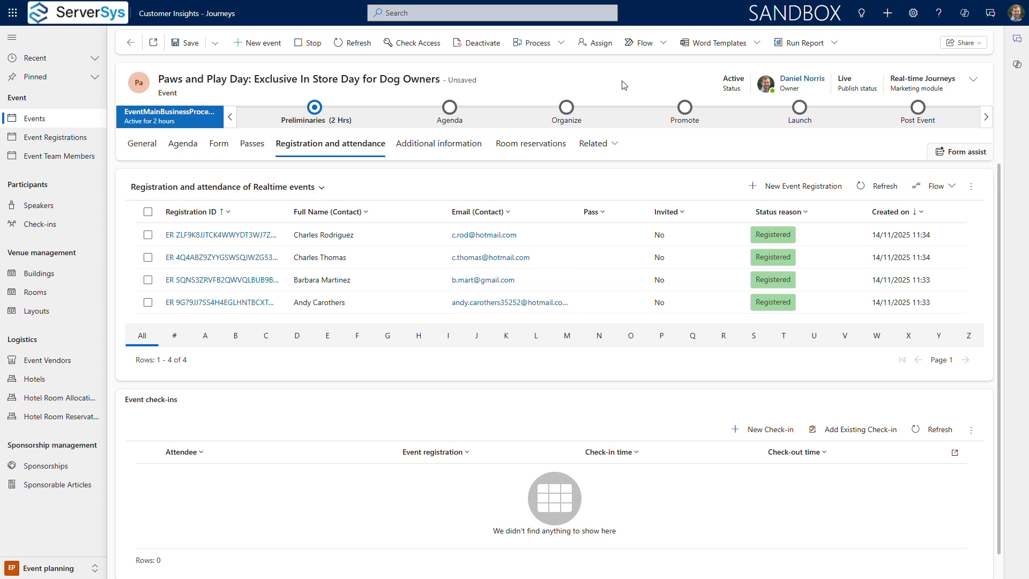
Step: Open the first listed event registration, and show the event's choices for where attendees register
double_click(367, 235)
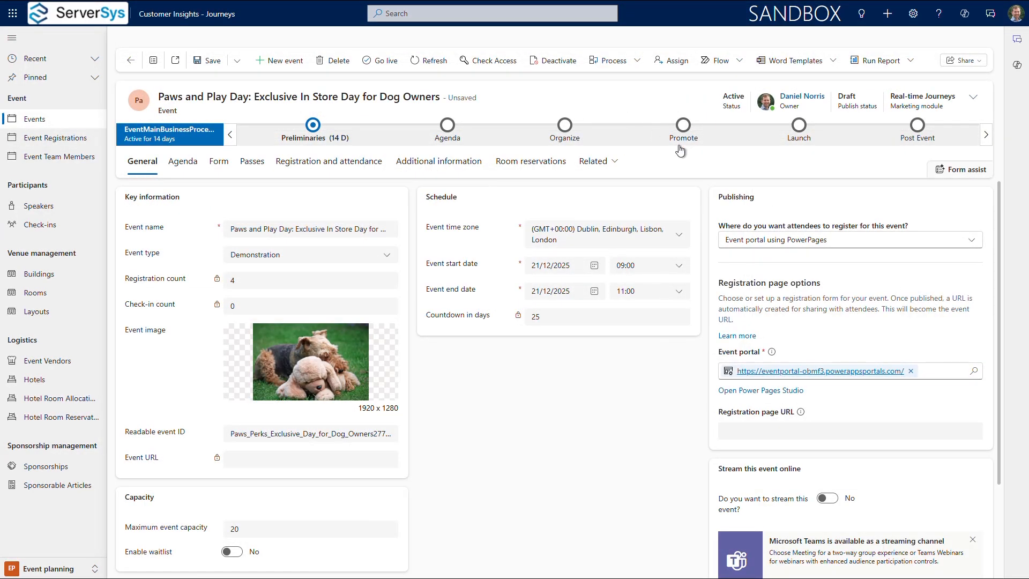
left_click(973, 244)
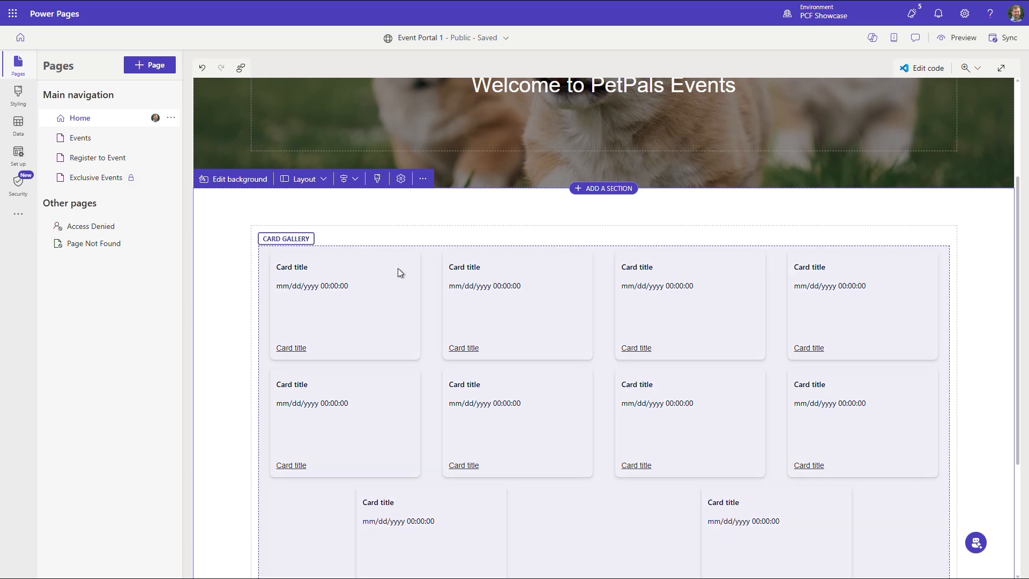
Step: Open the card gallery design settings on the Power Pages Home page and look through the available card layouts
left_click(397, 272)
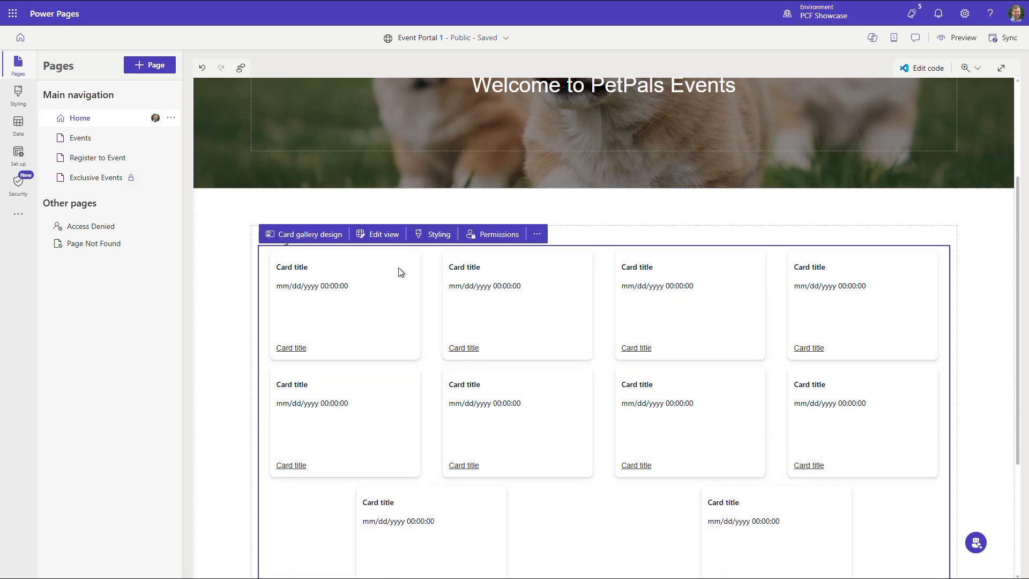
left_click(338, 240)
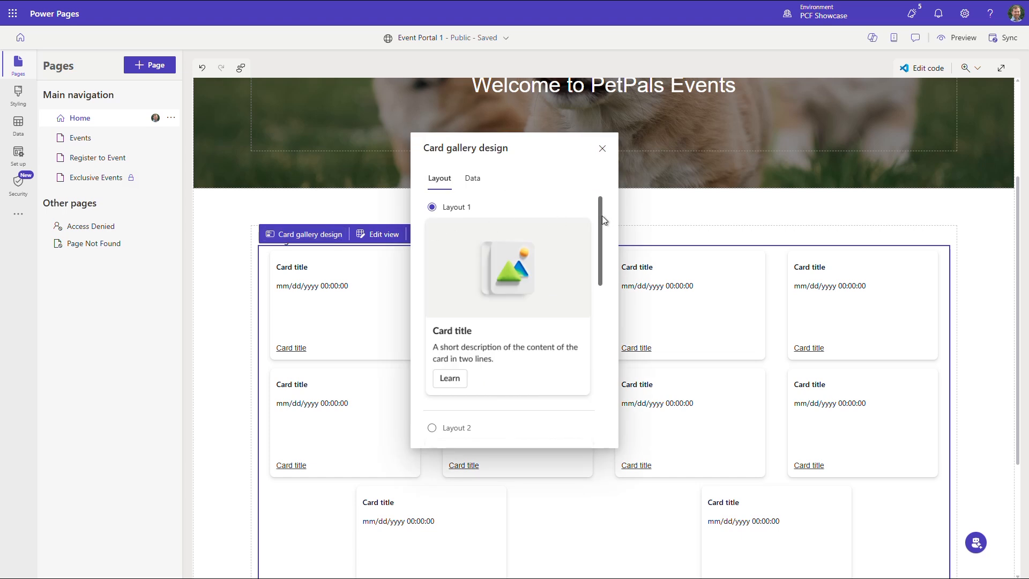
left_click_drag(601, 216, 593, 368)
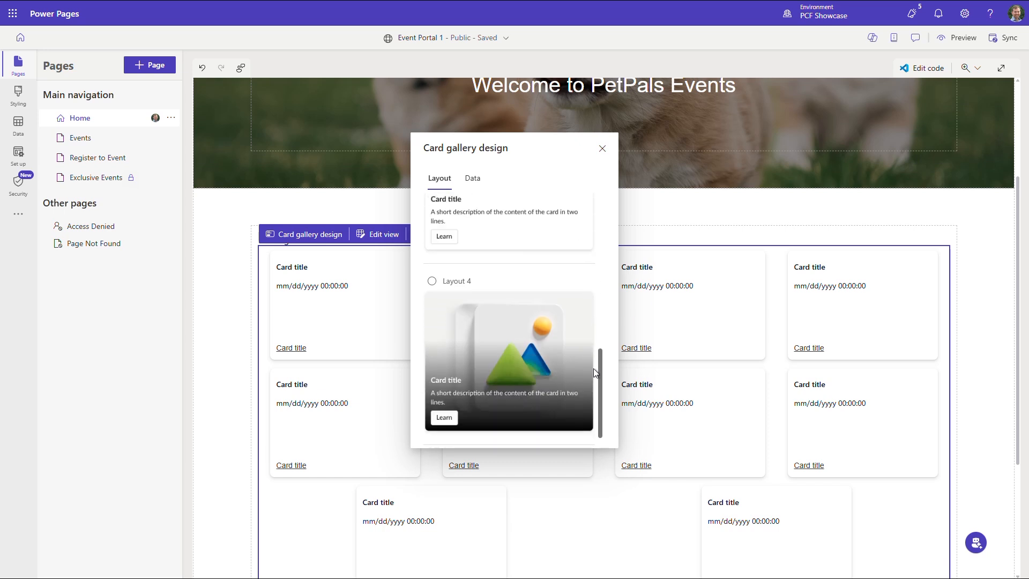
Step: Examine the card gallery's data settings, including the fields available for the title and the view selection
left_click(483, 185)
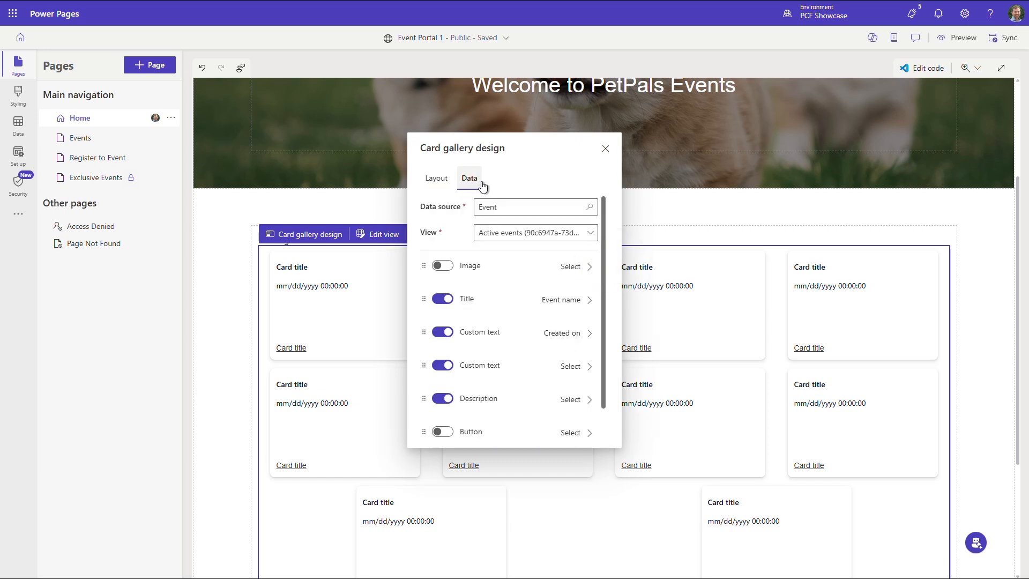
left_click(574, 302)
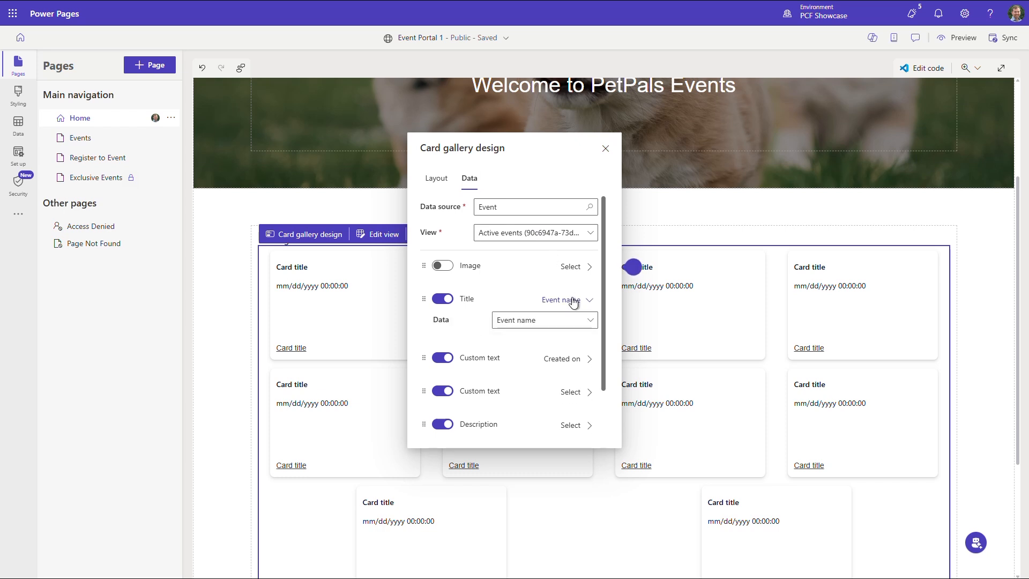
left_click(592, 320)
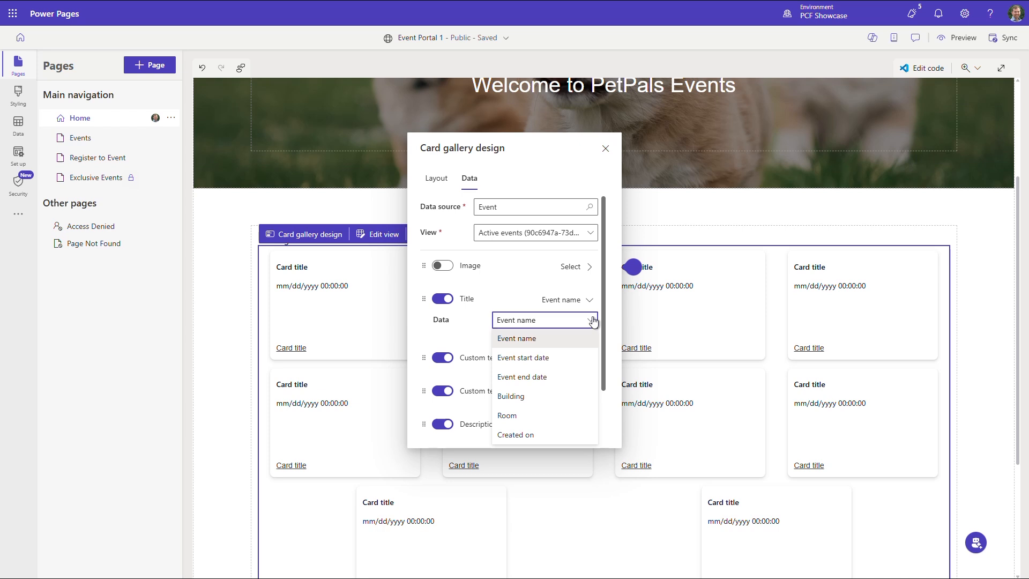
left_click(592, 320)
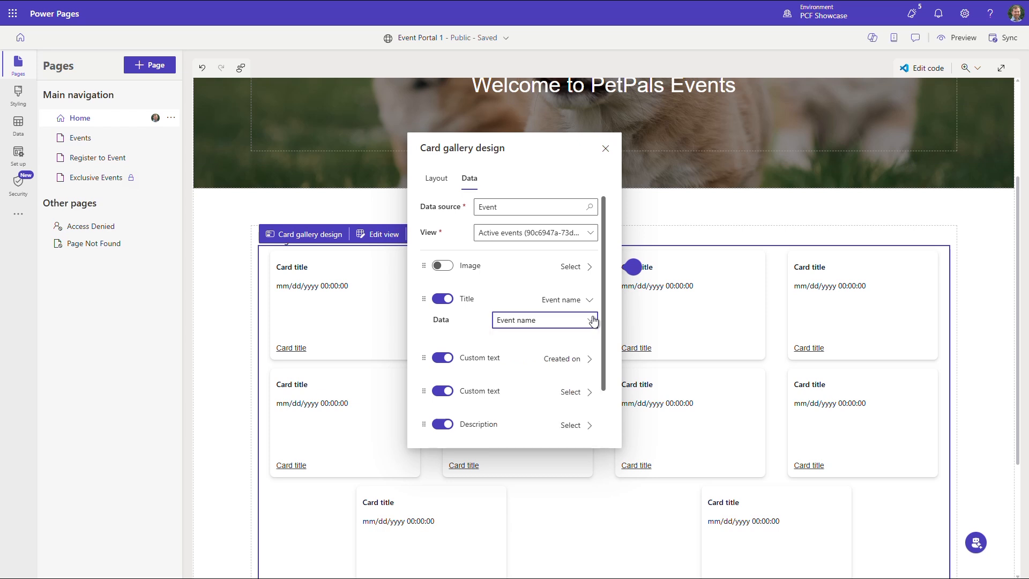
left_click(589, 238)
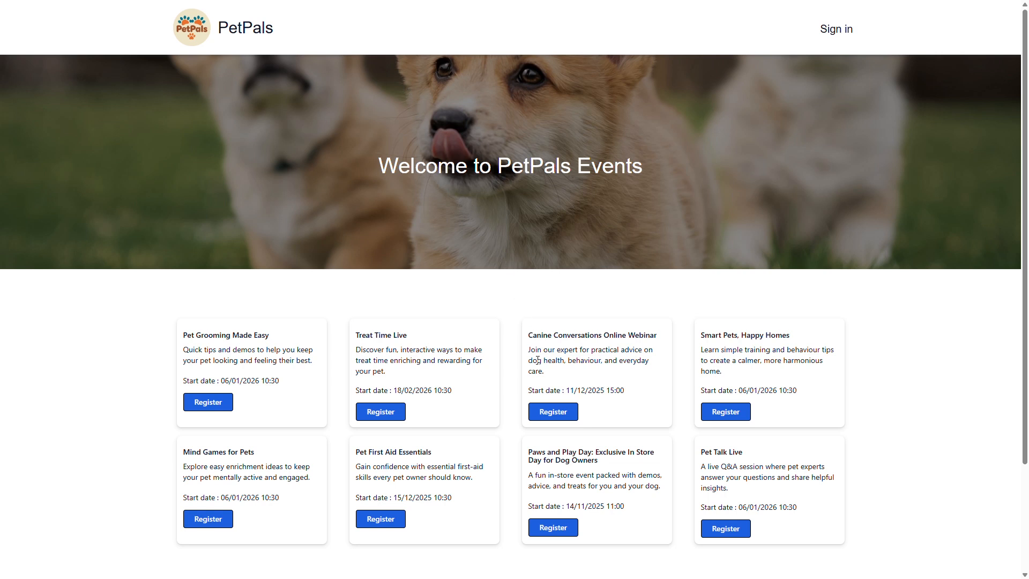
Step: Open the Canine Conversations Online Webinar page from the PetPals event cards and review its details there and in the event record
left_click(561, 416)
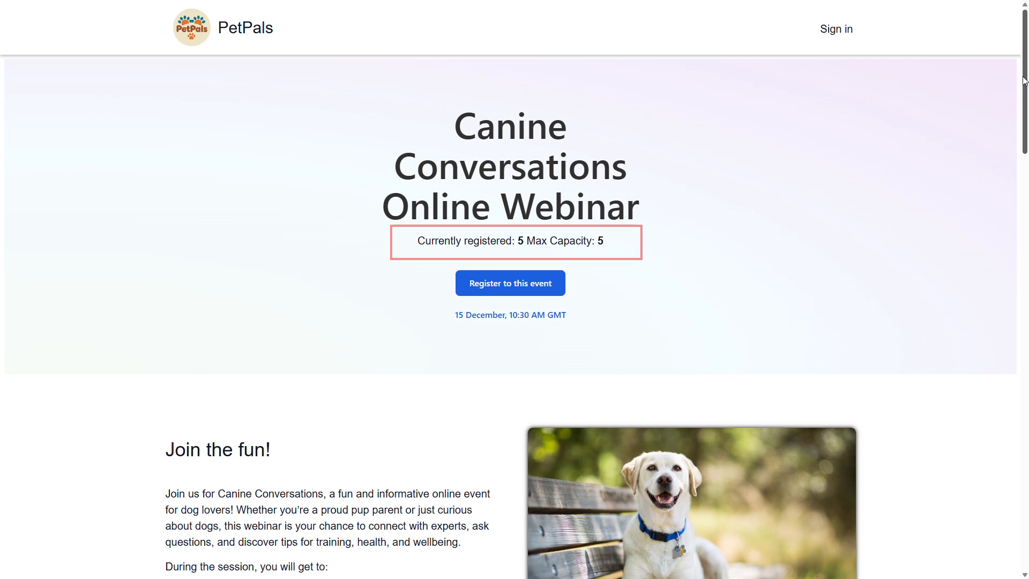
left_click_drag(1024, 81, 1024, 122)
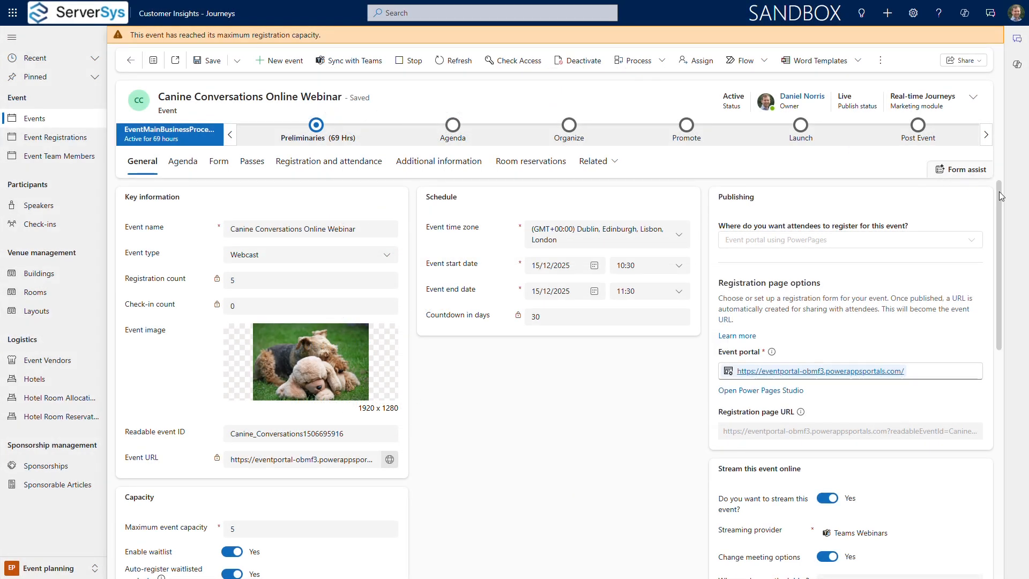
left_click_drag(999, 192, 1027, 176)
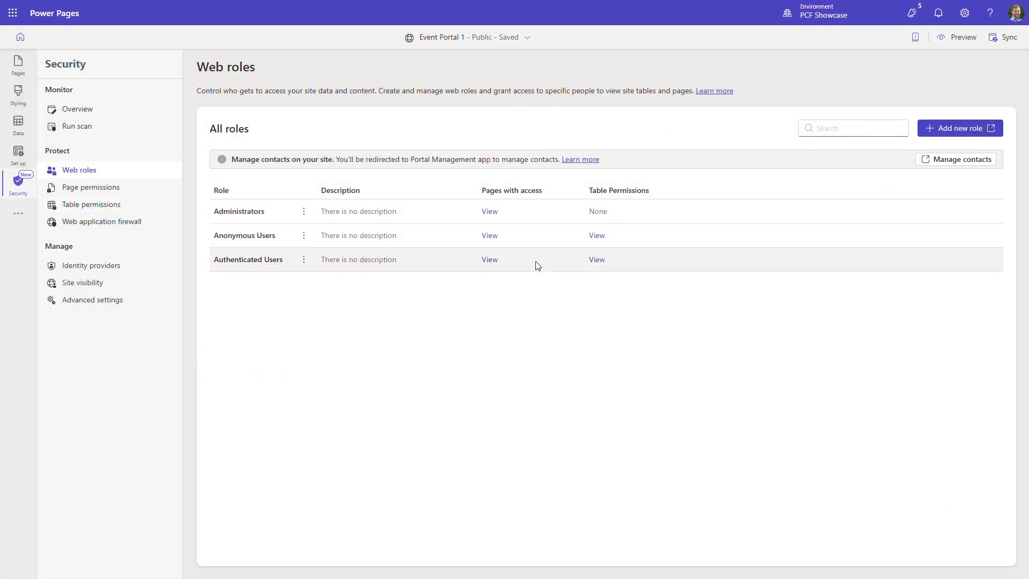
Step: View the pages with access and the table permissions of the Authenticated Users web role in Power Pages
left_click(489, 260)
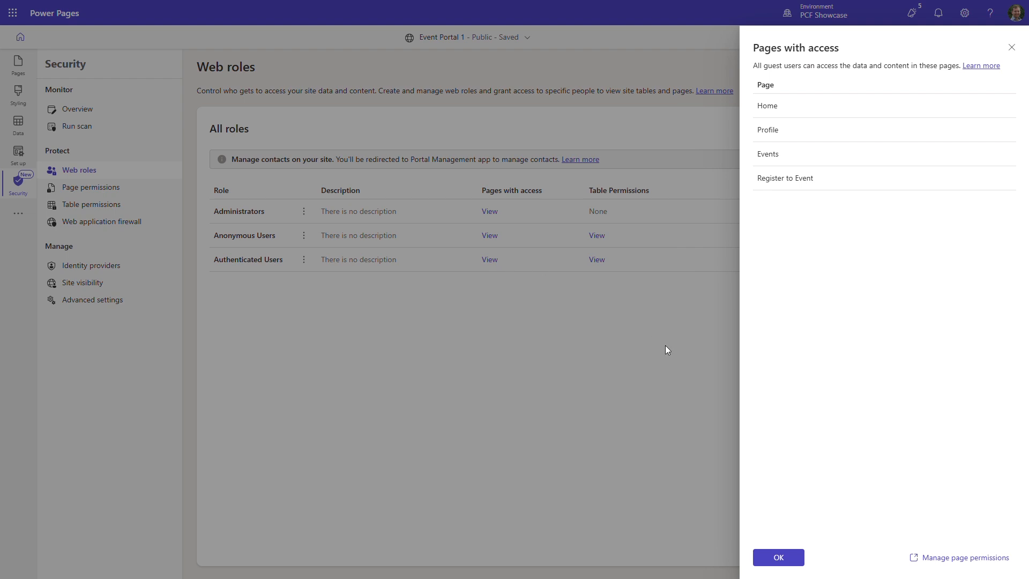
left_click(793, 557)
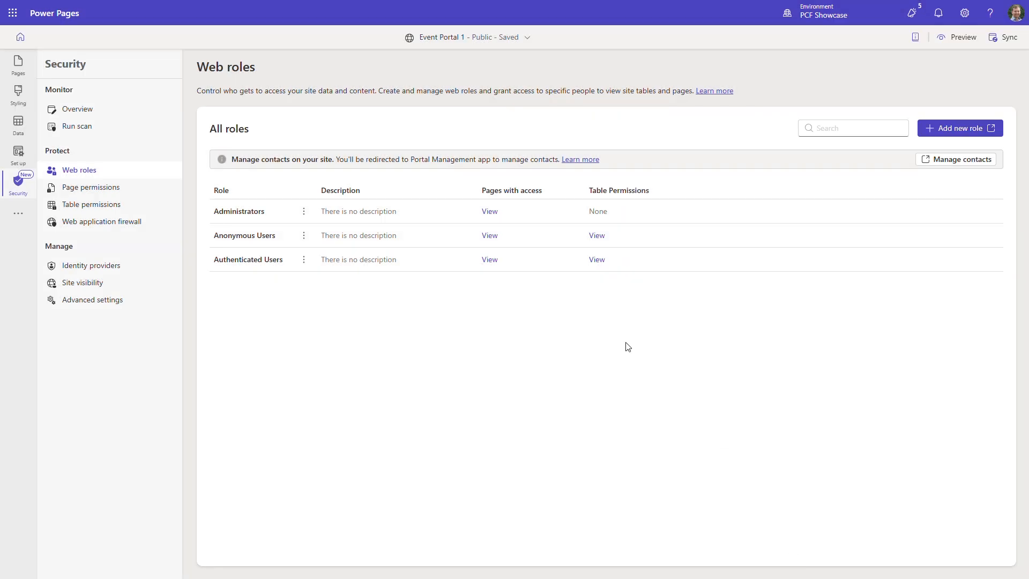
left_click(598, 260)
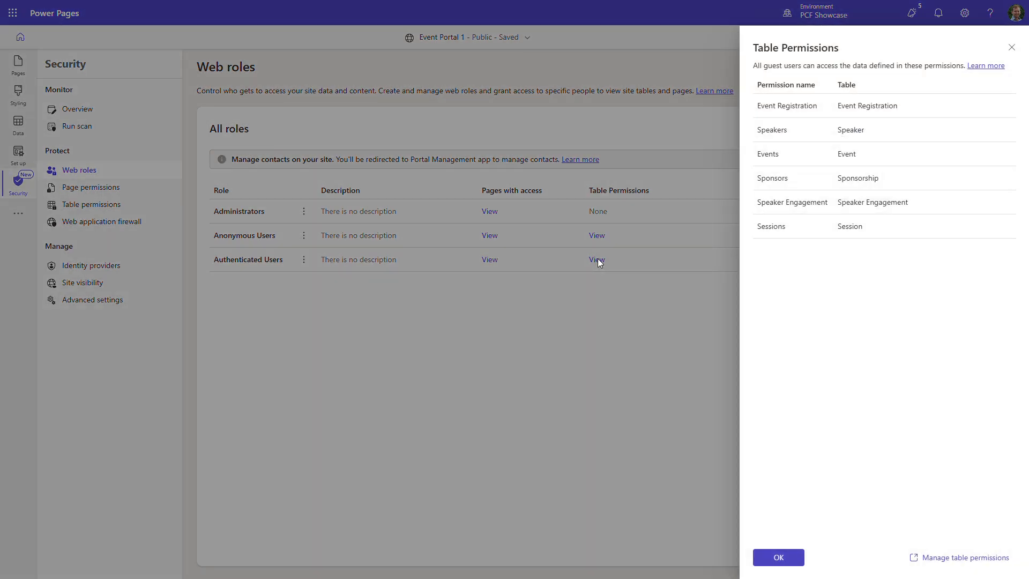
left_click(778, 558)
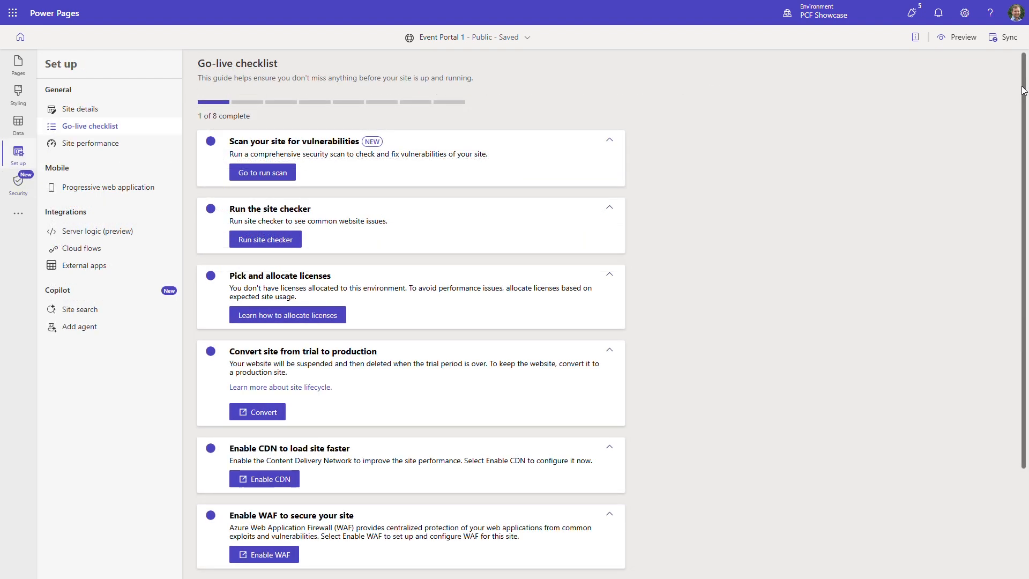
Step: Review the remaining items of the go-live checklist down to the site visibility setting
scroll(1027, 129, "down", 2)
scroll(1027, 129, "down", 2)
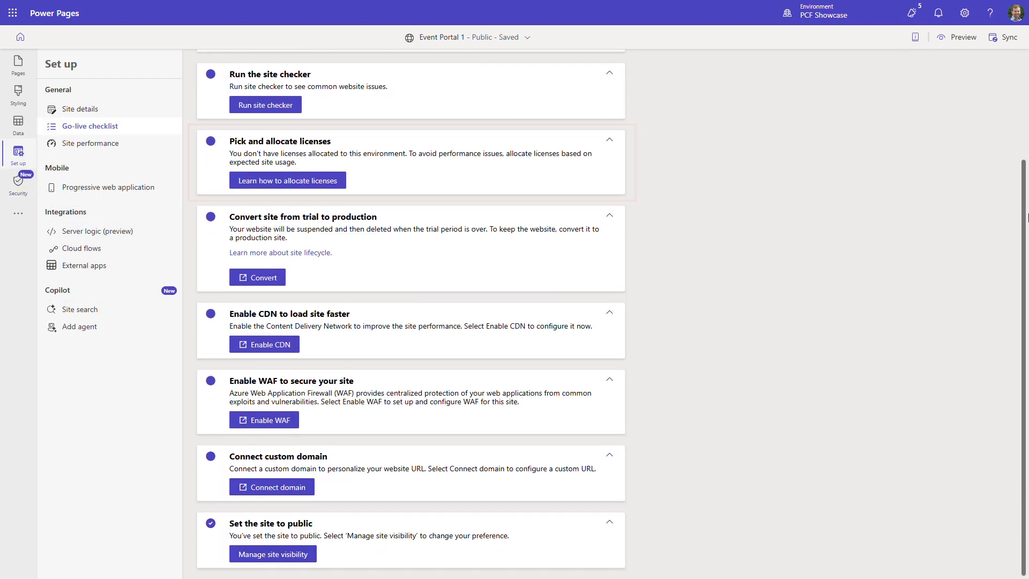